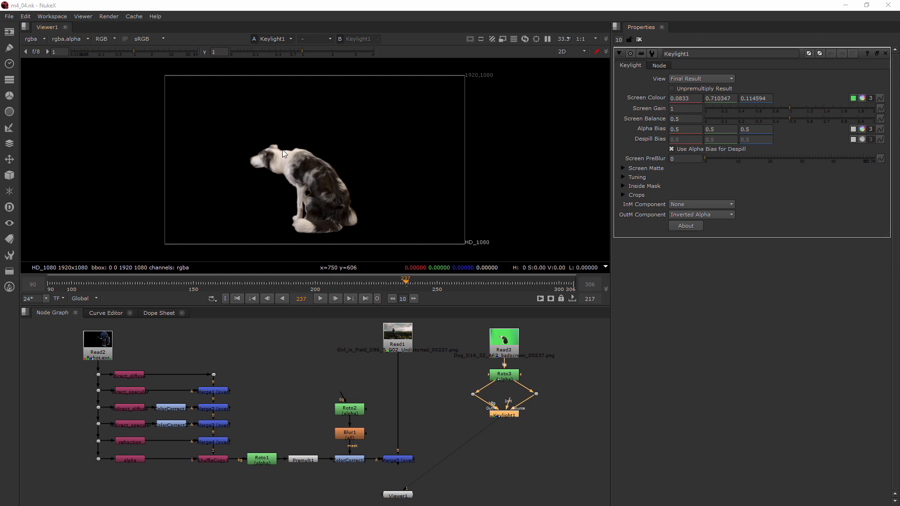
- Show the alpha channel of Keylight1 and examine the matte around the dog's neck and shoulders
{"action": "scroll", "coordinate": [314, 178], "scroll_direction": "up", "scroll_amount": 5}
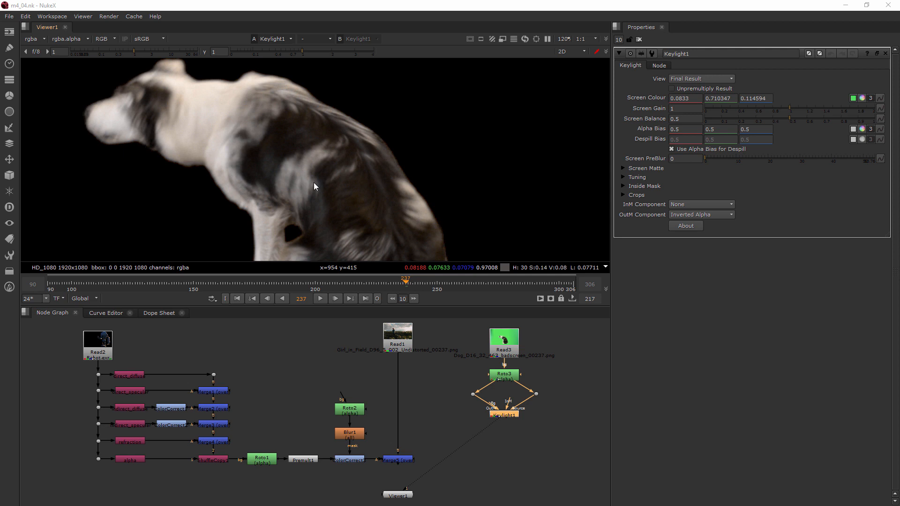
{"action": "key", "text": "a"}
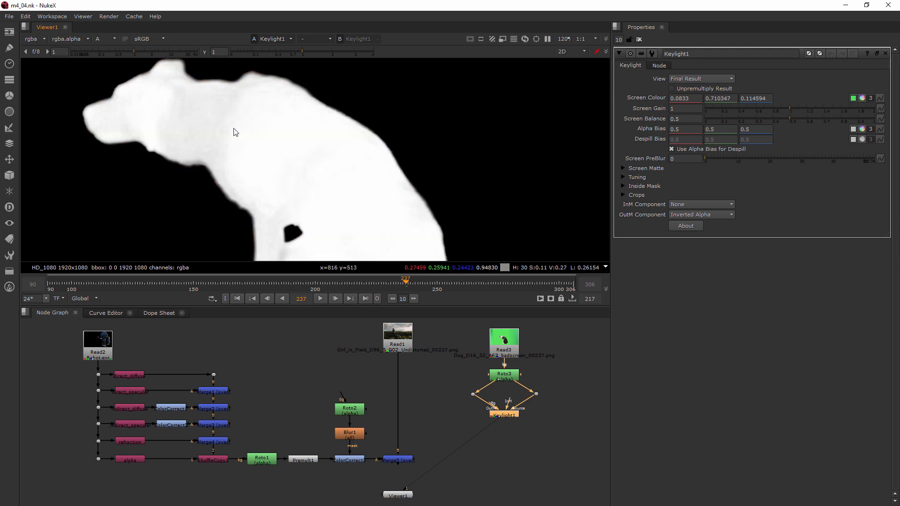
{"action": "scroll", "coordinate": [191, 106], "scroll_direction": "up", "scroll_amount": 4}
{"action": "middle_click_drag", "start_coordinate": [210, 123], "coordinate": [255, 138]}
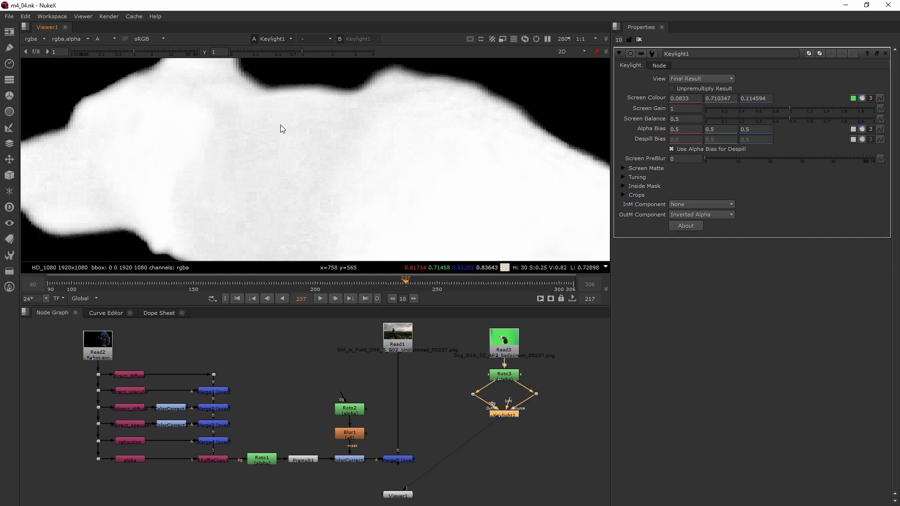
- Sample the Alpha Bias colour from the dark fur on the dog's back, giving 0.009907, 0.008009, 0.0046
{"action": "left_click", "coordinate": [853, 129]}
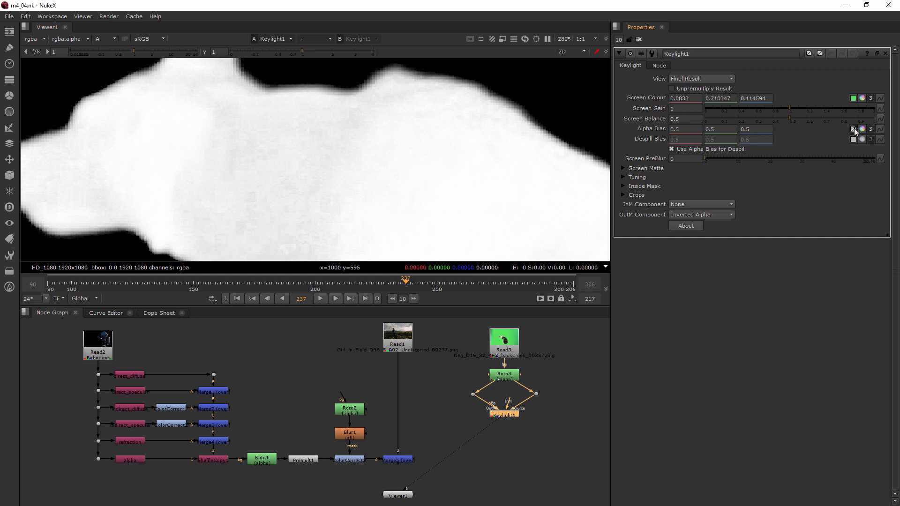
{"action": "left_click", "coordinate": [266, 158], "text": "ctrl"}
{"action": "key", "text": "ctrl+z"}
{"action": "left_click", "coordinate": [354, 158], "text": "ctrl"}
{"action": "mouse_move", "coordinate": [379, 161]}
{"action": "left_mouse_down", "text": "ctrl"}
{"action": "mouse_move", "coordinate": [488, 202]}
{"action": "mouse_move", "coordinate": [381, 171]}
{"action": "mouse_move", "coordinate": [462, 196]}
{"action": "mouse_move", "coordinate": [370, 181]}
{"action": "mouse_move", "coordinate": [449, 190]}
{"action": "left_mouse_up", "text": "ctrl"}
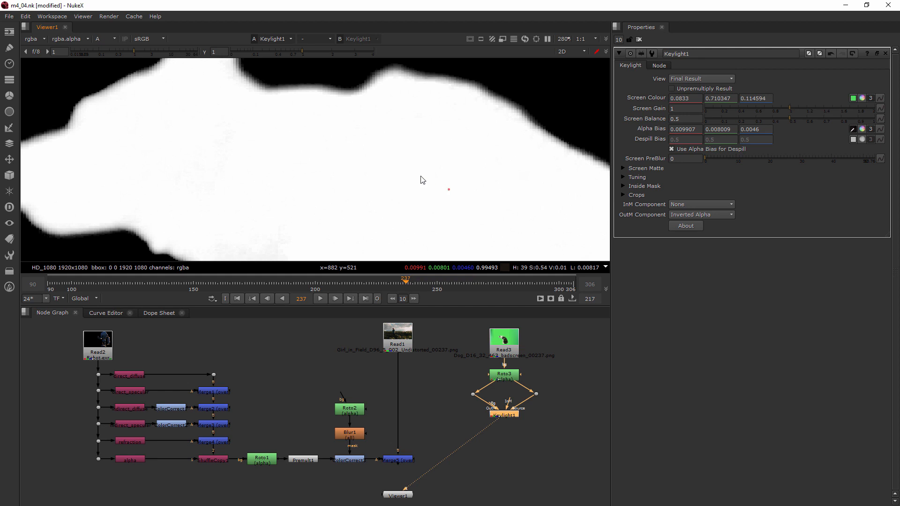
- Set Clip White to 0.49 in Keylight1's Screen Matte settings
{"action": "scroll", "coordinate": [421, 178], "scroll_direction": "down", "scroll_amount": 4}
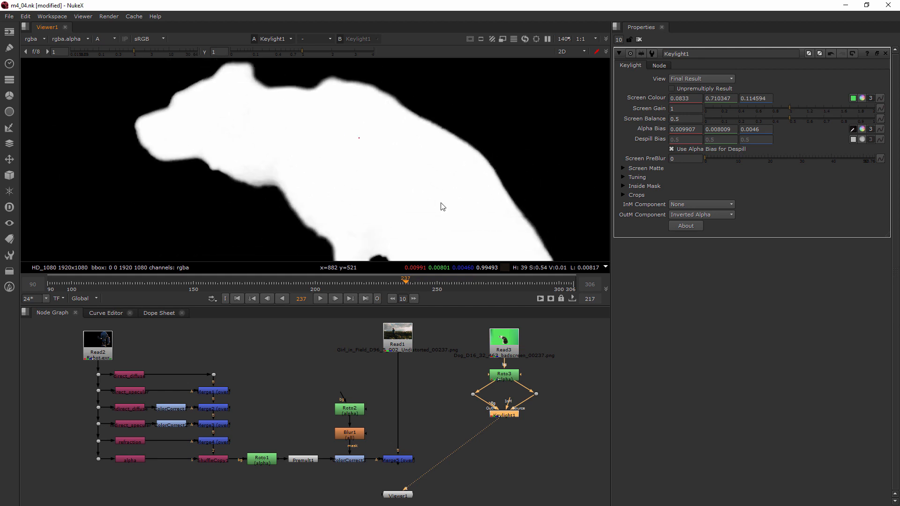
{"action": "scroll", "coordinate": [261, 177], "scroll_direction": "up", "scroll_amount": 6}
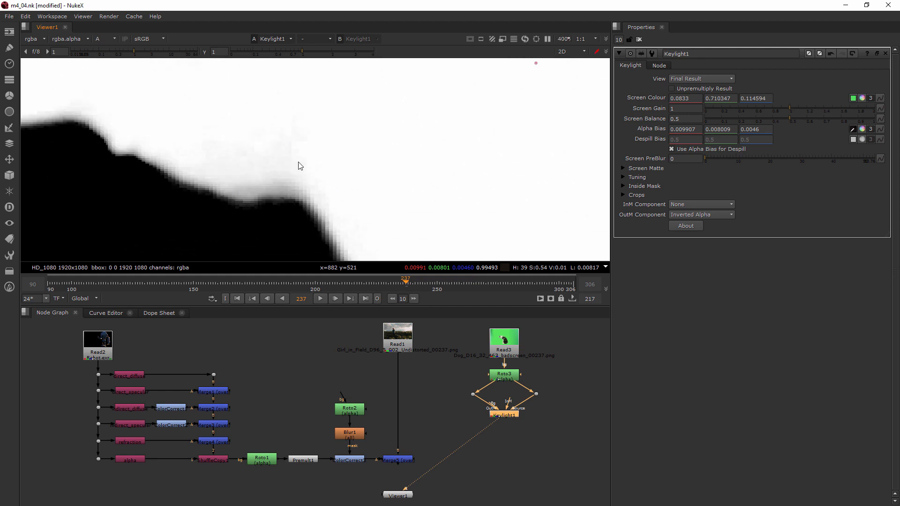
{"action": "scroll", "coordinate": [303, 171], "scroll_direction": "down", "scroll_amount": 8}
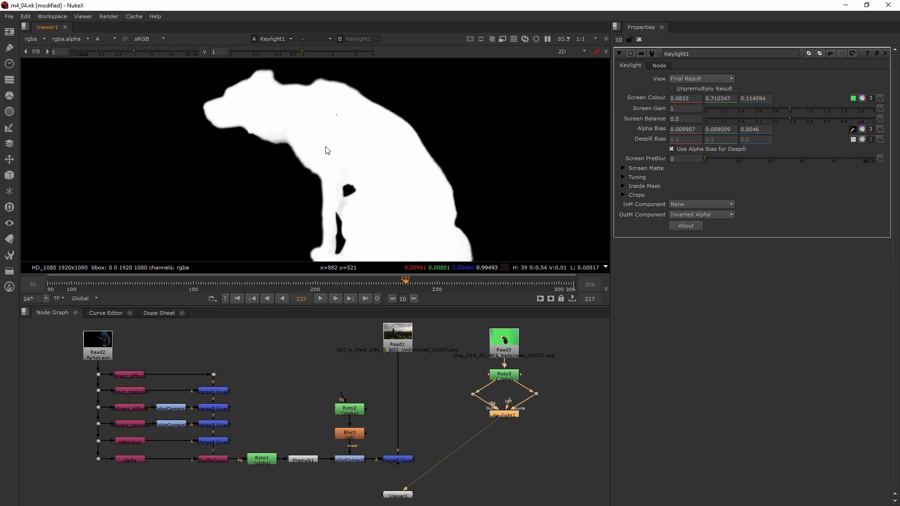
{"action": "scroll", "coordinate": [338, 155], "scroll_direction": "down", "scroll_amount": 1}
{"action": "middle_click_drag", "start_coordinate": [339, 156], "coordinate": [317, 138]}
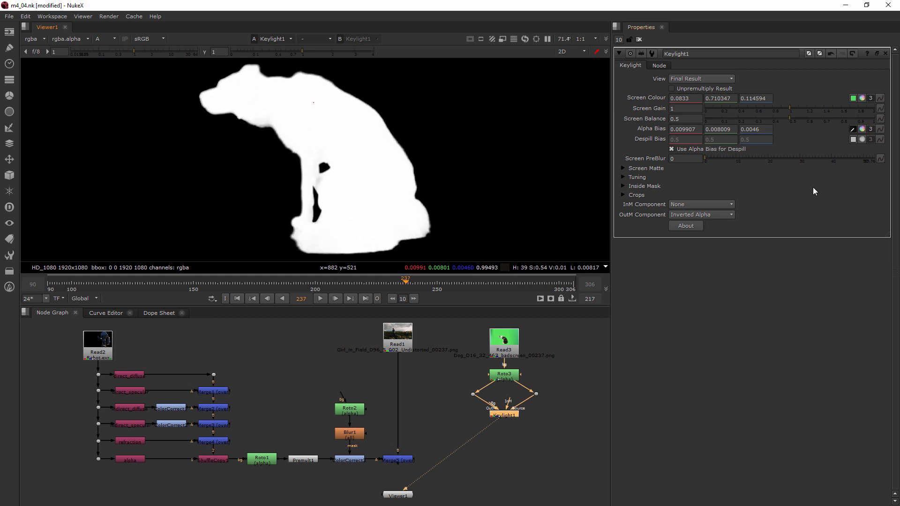
{"action": "left_click", "coordinate": [623, 167]}
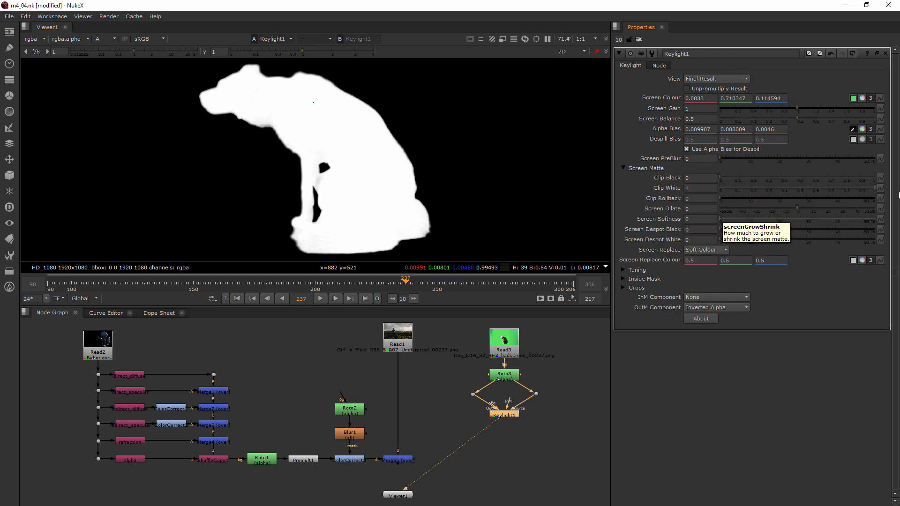
{"action": "left_click_drag", "start_coordinate": [870, 185], "coordinate": [795, 188]}
- Examine the edges and interior of the clipped dog matte for holes and grey areas
{"action": "scroll", "coordinate": [275, 129], "scroll_direction": "up", "scroll_amount": 5}
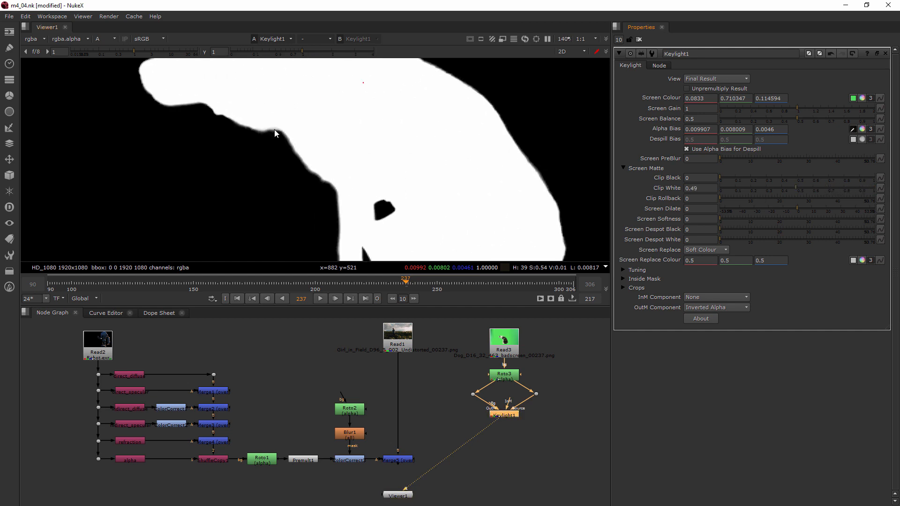
{"action": "scroll", "coordinate": [463, 157], "scroll_direction": "down", "scroll_amount": 3}
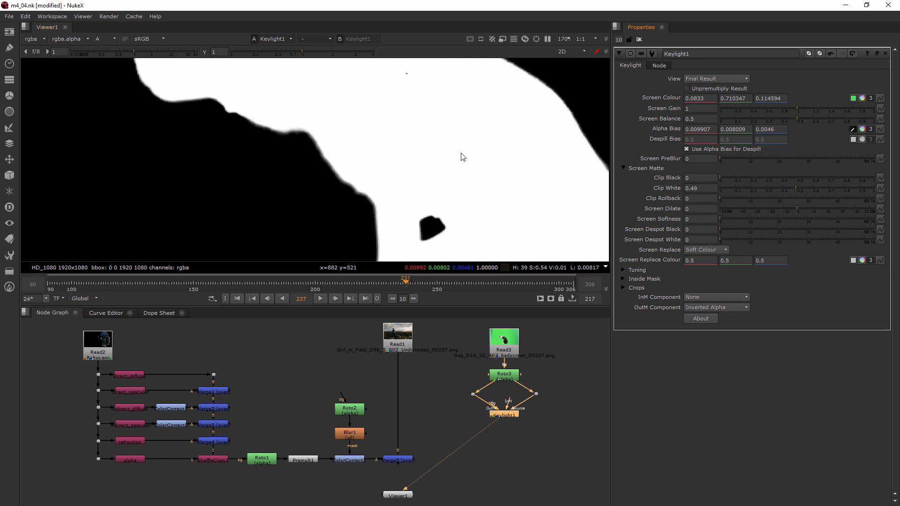
{"action": "middle_click_drag", "start_coordinate": [488, 164], "coordinate": [434, 146]}
{"action": "middle_click_drag", "start_coordinate": [419, 78], "coordinate": [435, 139]}
{"action": "scroll", "coordinate": [453, 164], "scroll_direction": "down", "scroll_amount": 3}
{"action": "scroll", "coordinate": [346, 125], "scroll_direction": "up", "scroll_amount": 2}
{"action": "scroll", "coordinate": [360, 132], "scroll_direction": "down", "scroll_amount": 2}
{"action": "scroll", "coordinate": [359, 126], "scroll_direction": "down", "scroll_amount": 1}
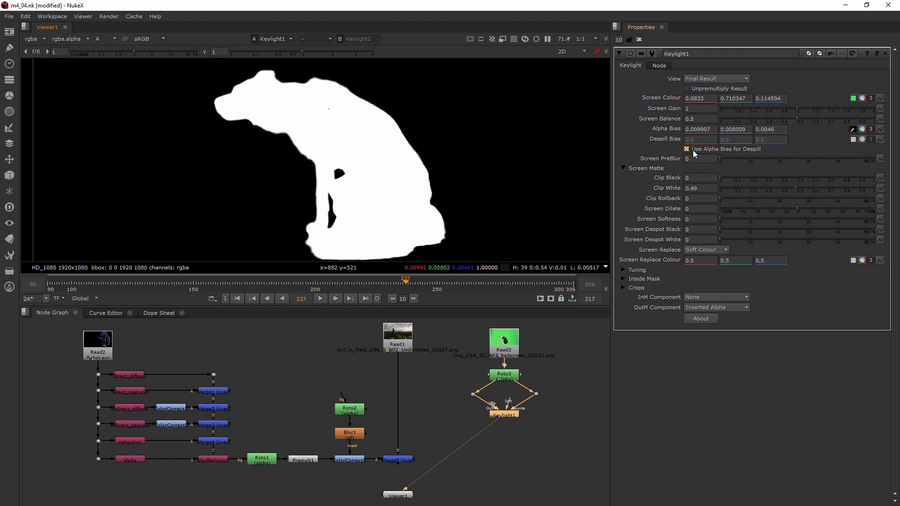
- Try adjusting Clip Black on the dog's matte and return it to 0
{"action": "left_click_drag", "start_coordinate": [730, 178], "coordinate": [685, 165]}
{"action": "scroll", "coordinate": [283, 170], "scroll_direction": "down", "scroll_amount": 4}
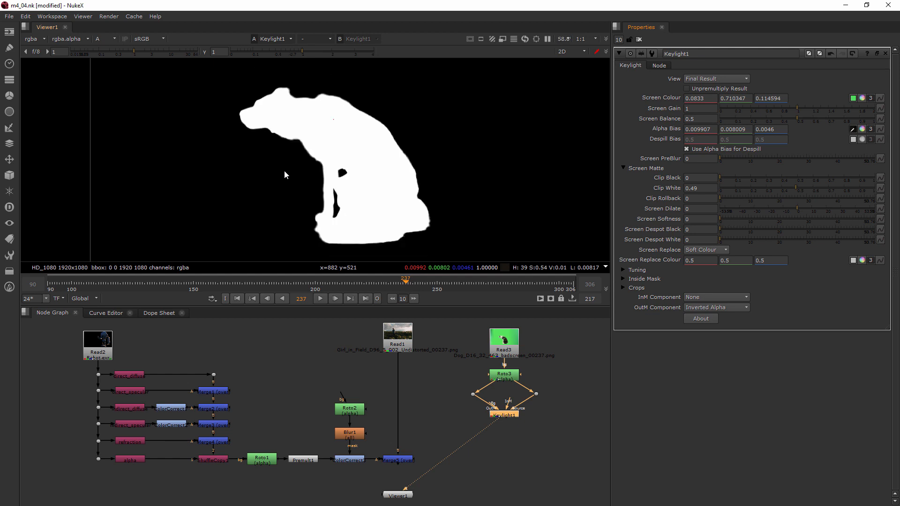
{"action": "scroll", "coordinate": [286, 173], "scroll_direction": "up", "scroll_amount": 2}
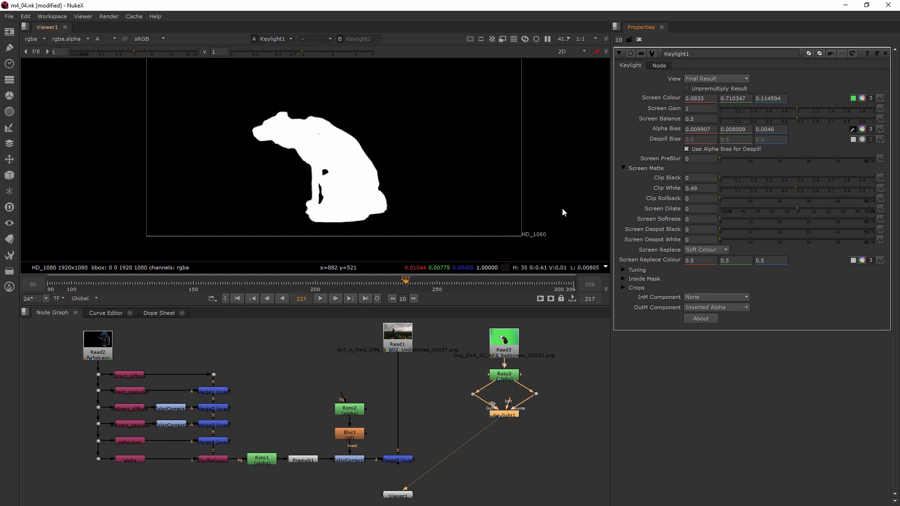
{"action": "scroll", "coordinate": [358, 124], "scroll_direction": "up", "scroll_amount": 5}
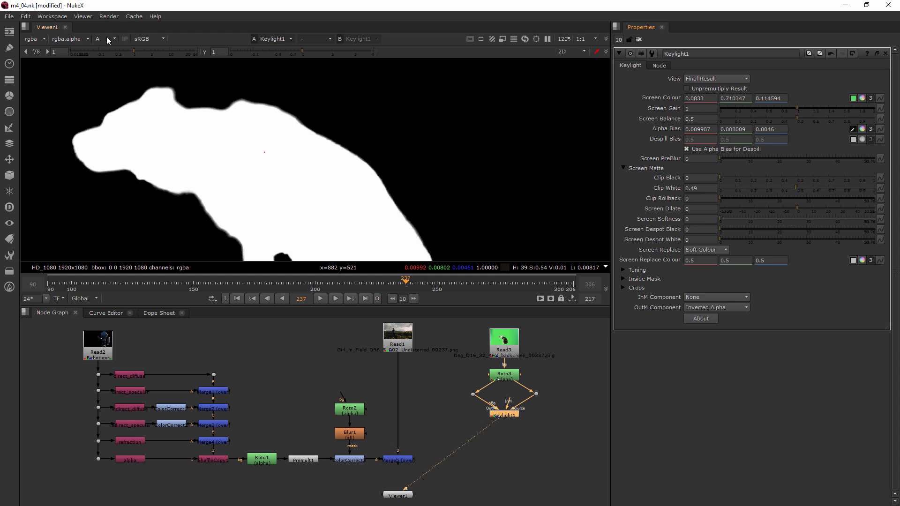
- Switch the viewer back to full colour and set Screen Dilate to -1 to trim the dog's edge
{"action": "key", "text": "a"}
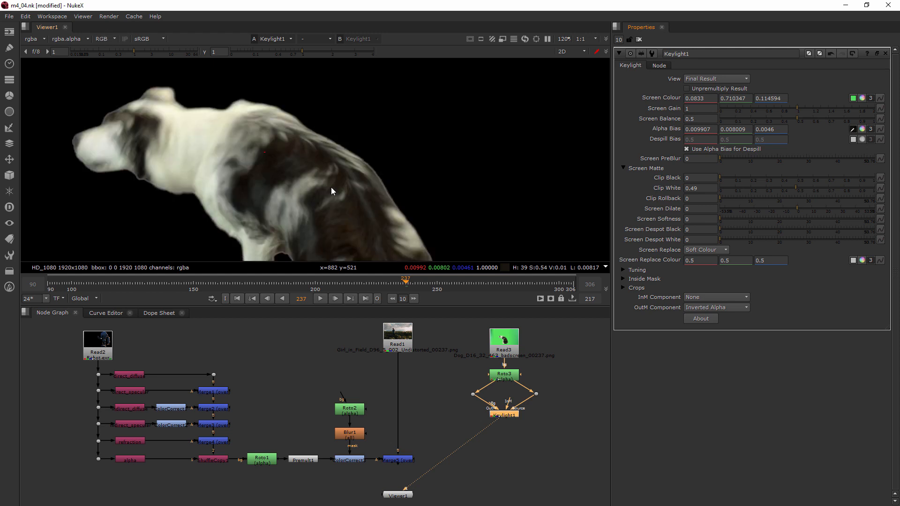
{"action": "scroll", "coordinate": [153, 184], "scroll_direction": "up", "scroll_amount": 6}
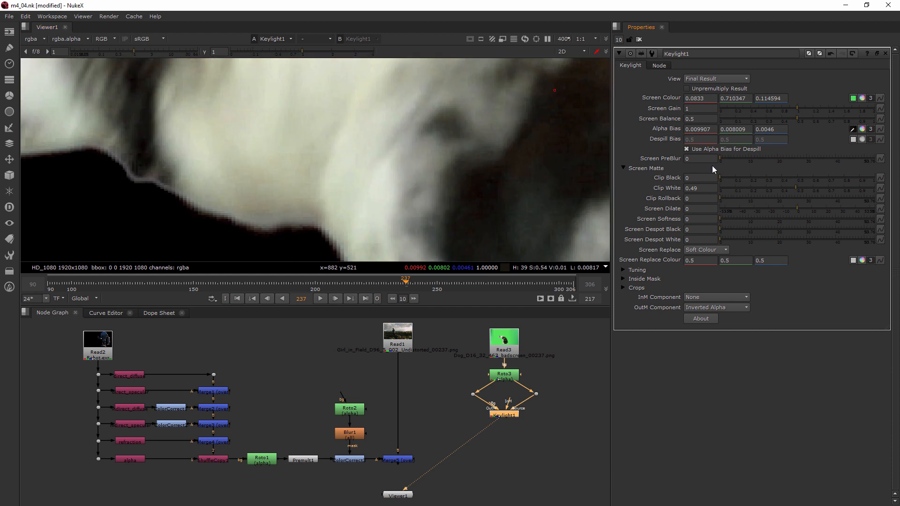
{"action": "left_click_drag", "start_coordinate": [798, 206], "coordinate": [795, 208]}
- Set Screen Softness to 0.6 to soften the dog's matte edges
{"action": "scroll", "coordinate": [466, 209], "scroll_direction": "down", "scroll_amount": 6}
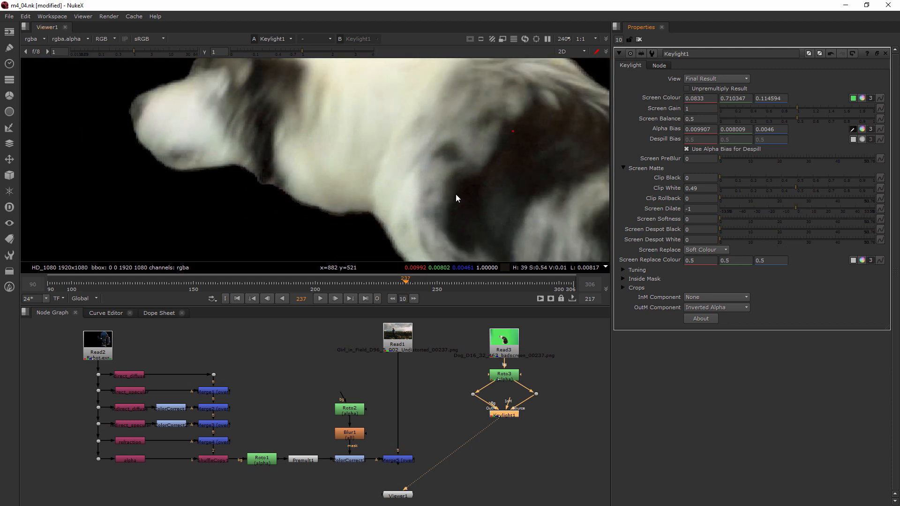
{"action": "scroll", "coordinate": [424, 182], "scroll_direction": "up", "scroll_amount": 3}
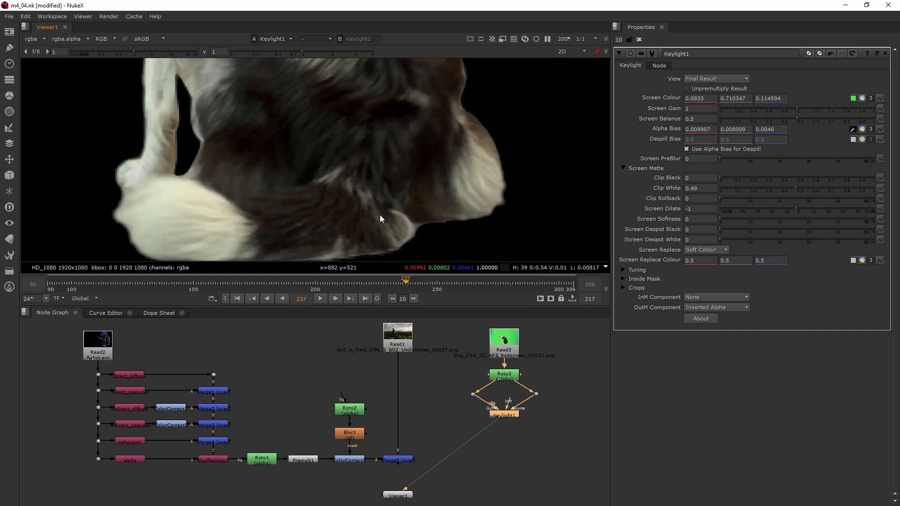
{"action": "scroll", "coordinate": [436, 207], "scroll_direction": "down", "scroll_amount": 5}
{"action": "middle_click_drag", "start_coordinate": [391, 92], "coordinate": [383, 151]}
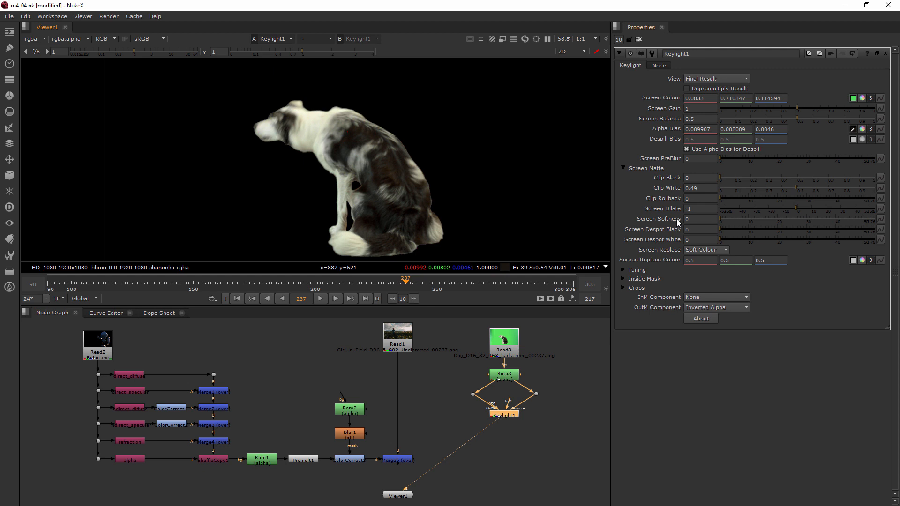
{"action": "scroll", "coordinate": [357, 167], "scroll_direction": "up", "scroll_amount": 9}
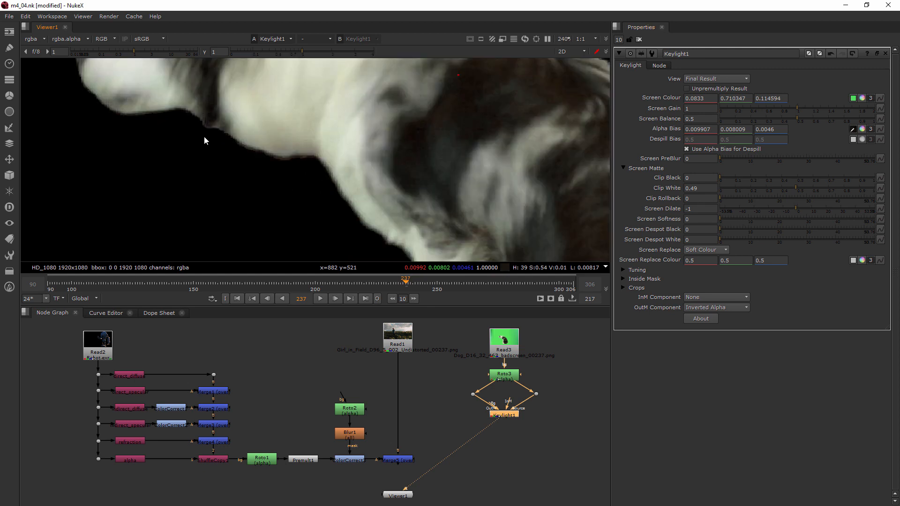
{"action": "mouse_move", "coordinate": [721, 219]}
{"action": "left_mouse_down"}
{"action": "mouse_move", "coordinate": [875, 227]}
{"action": "mouse_move", "coordinate": [670, 225]}
{"action": "mouse_move", "coordinate": [721, 227]}
{"action": "left_mouse_up"}
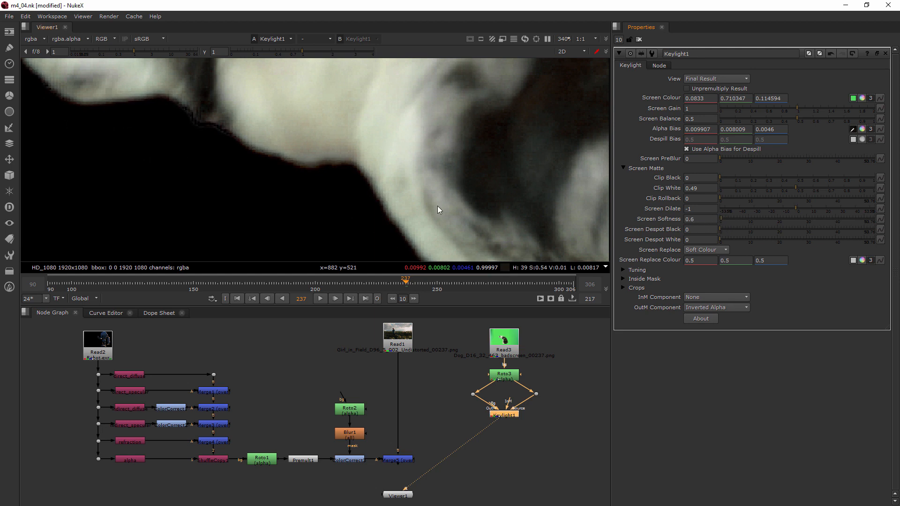
- Display the keyed dog at frame 138 within the full frame
{"action": "scroll", "coordinate": [440, 206], "scroll_direction": "down", "scroll_amount": 10}
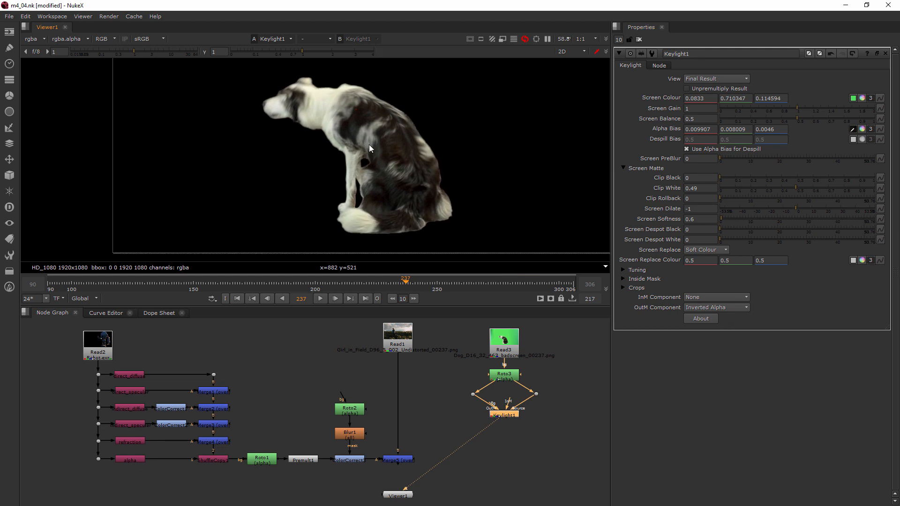
{"action": "scroll", "coordinate": [449, 181], "scroll_direction": "down", "scroll_amount": 3}
{"action": "middle_click_drag", "start_coordinate": [453, 181], "coordinate": [370, 193]}
{"action": "scroll", "coordinate": [370, 194], "scroll_direction": "up", "scroll_amount": 1}
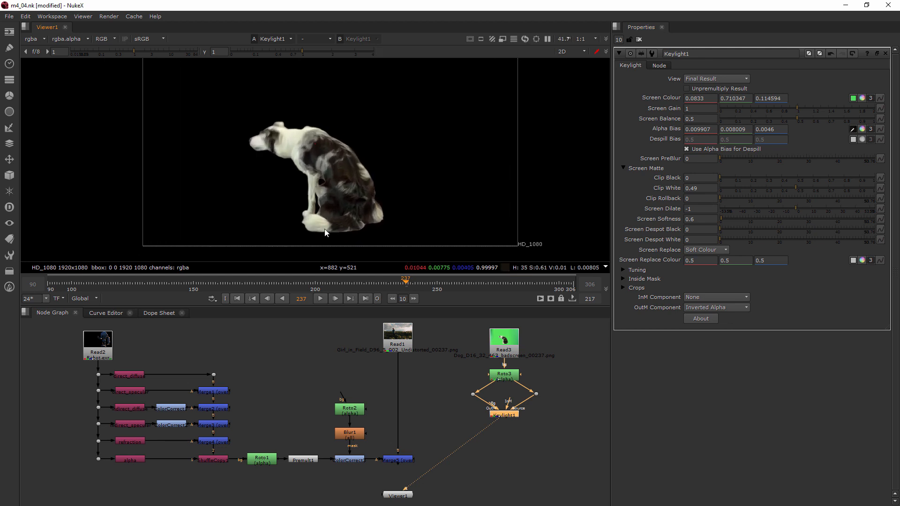
{"action": "left_click_drag", "start_coordinate": [279, 290], "coordinate": [165, 286]}
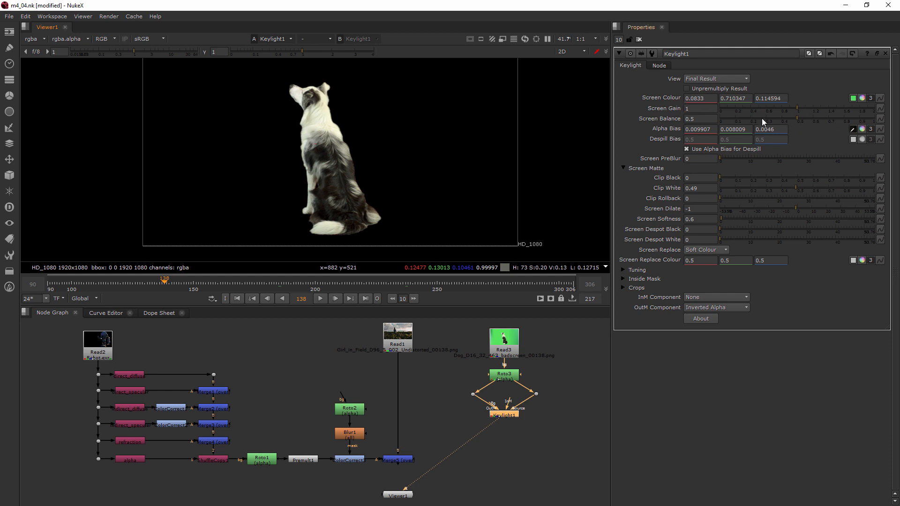
- Try high and low Screen Balance values against the dog's white fur and set it to 0.09
{"action": "left_click_drag", "start_coordinate": [794, 116], "coordinate": [896, 117]}
{"action": "left_click", "coordinate": [796, 120]}
{"action": "left_click_drag", "start_coordinate": [797, 122], "coordinate": [748, 128]}
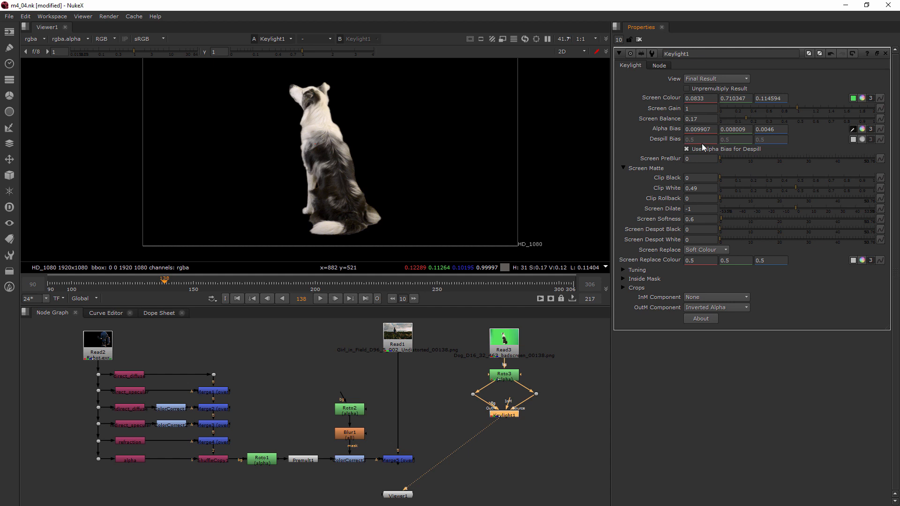
{"action": "scroll", "coordinate": [291, 111], "scroll_direction": "up", "scroll_amount": 8}
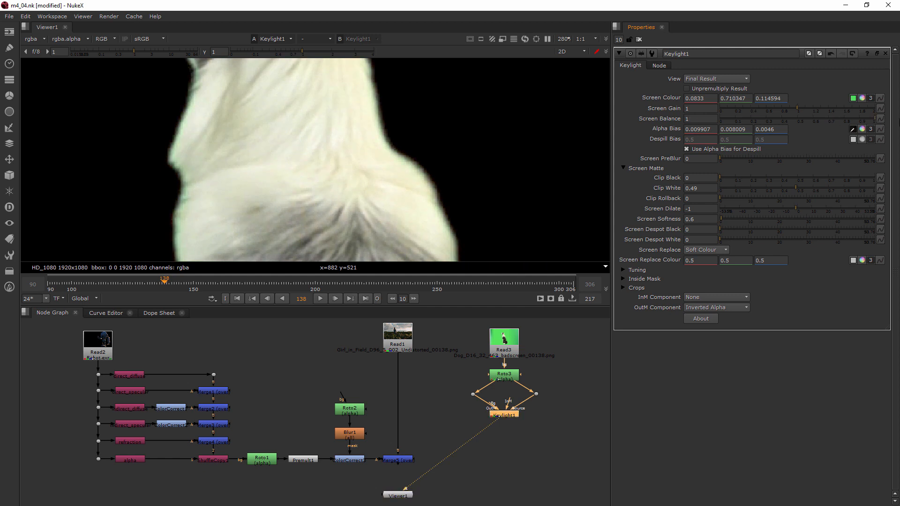
{"action": "left_click", "coordinate": [759, 120]}
{"action": "left_click_drag", "start_coordinate": [759, 119], "coordinate": [733, 119]}
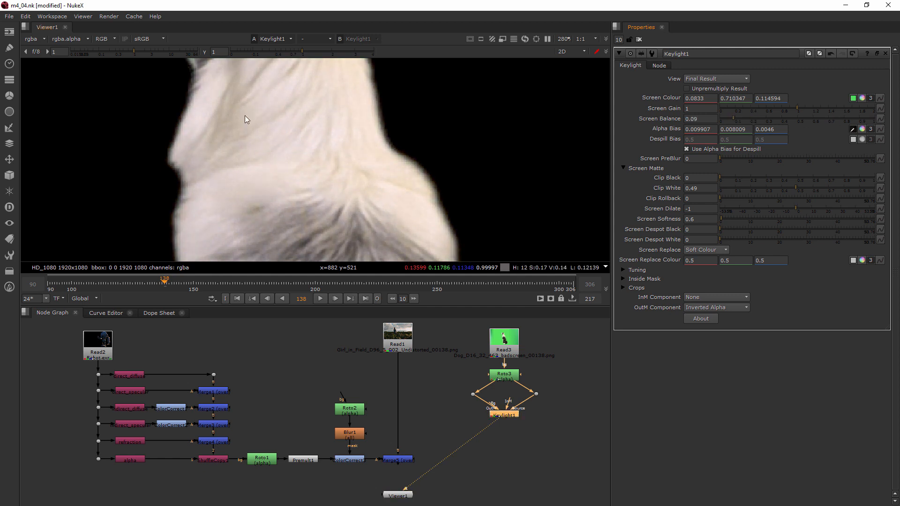
- Check the dog's head and fur, and move the Viewer1 node directly below Keylight1
{"action": "scroll", "coordinate": [301, 156], "scroll_direction": "down", "scroll_amount": 8}
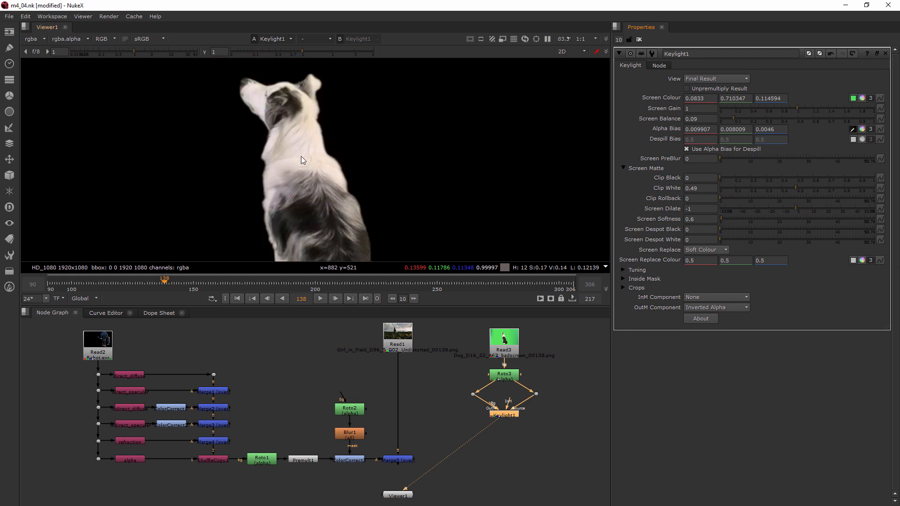
{"action": "scroll", "coordinate": [298, 136], "scroll_direction": "up", "scroll_amount": 5}
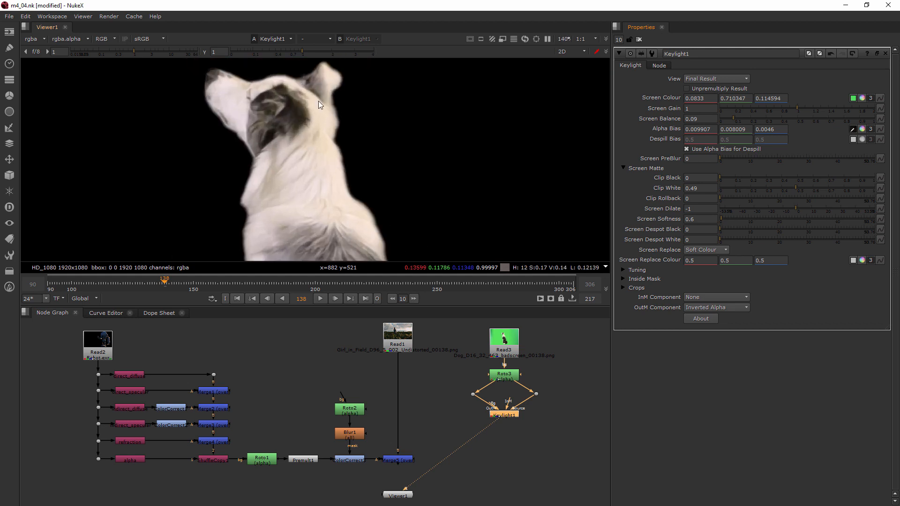
{"action": "scroll", "coordinate": [308, 165], "scroll_direction": "down", "scroll_amount": 5}
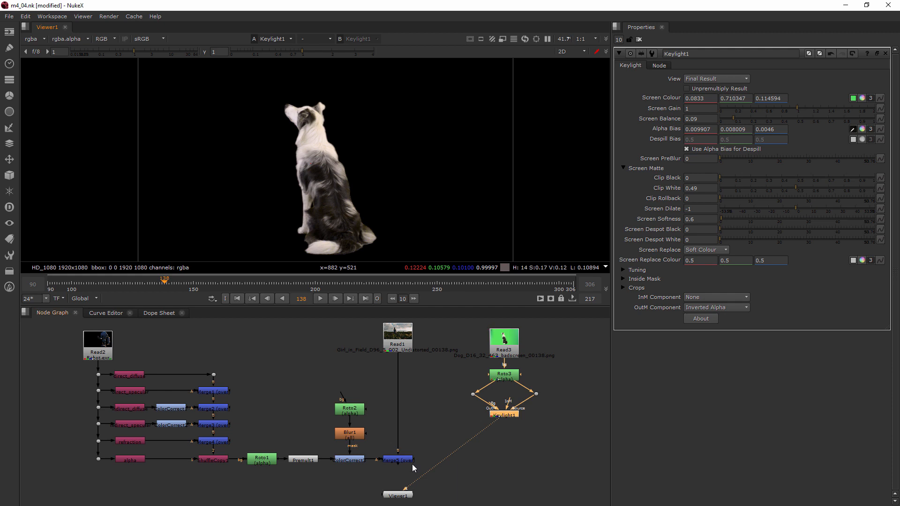
{"action": "left_click_drag", "start_coordinate": [405, 497], "coordinate": [511, 502]}
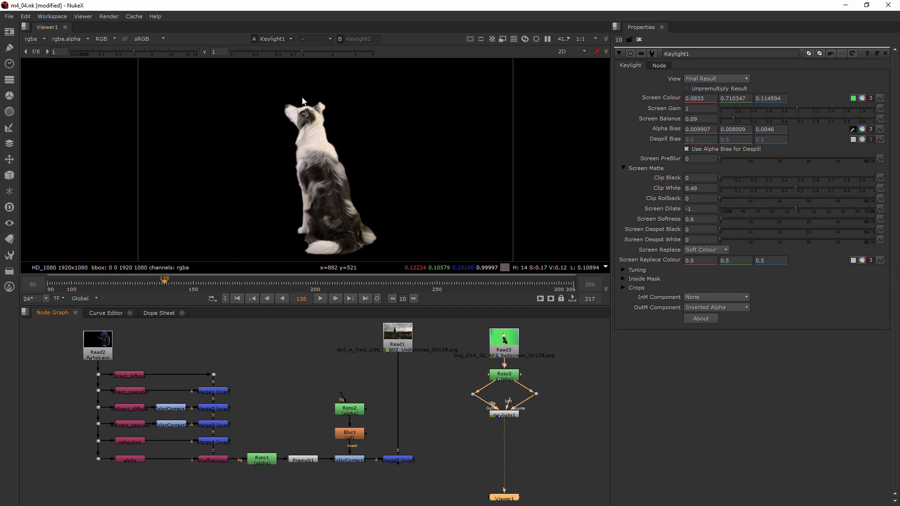